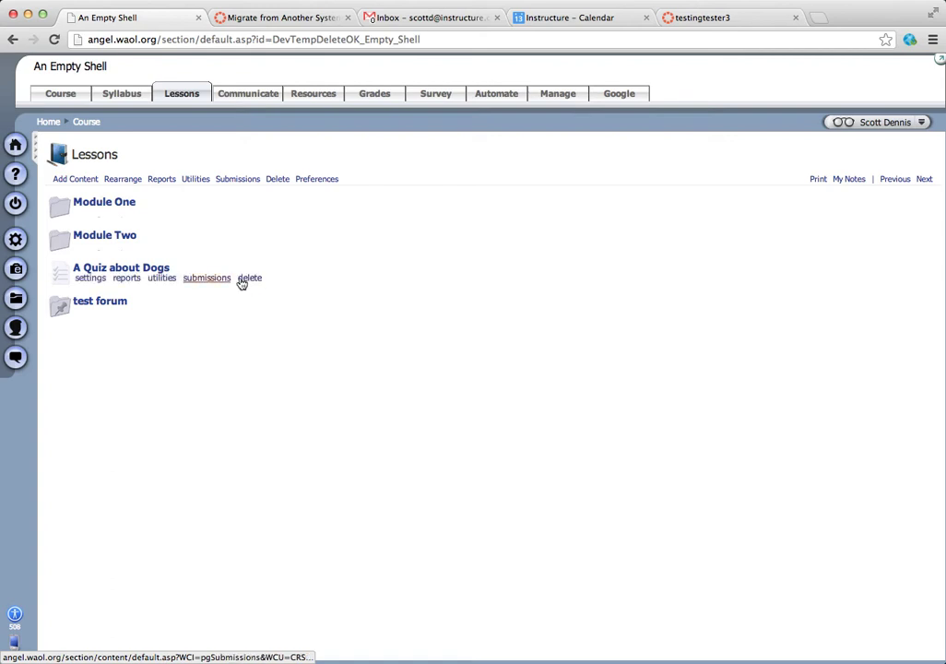
- Export the lesson item A Quiz about Dogs to a ZIP archive and download the exported file
left_click(162, 279)
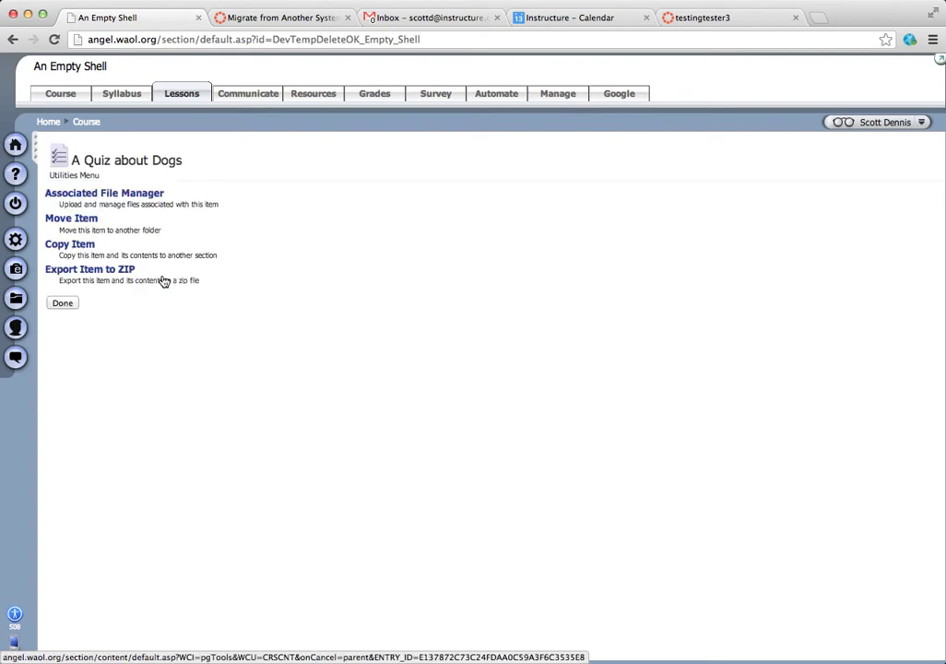
left_click(108, 274)
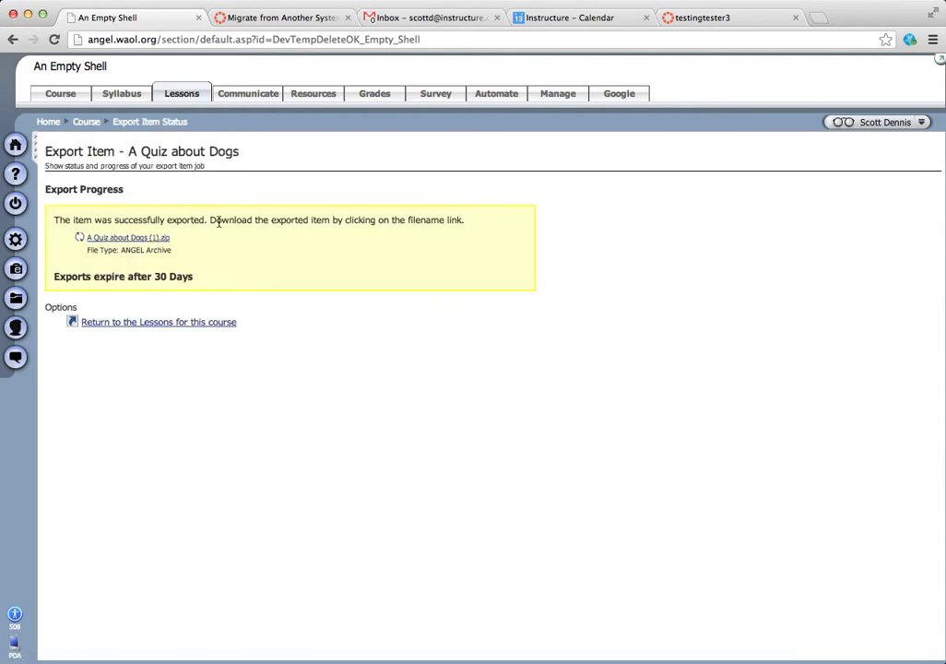
left_click(138, 238)
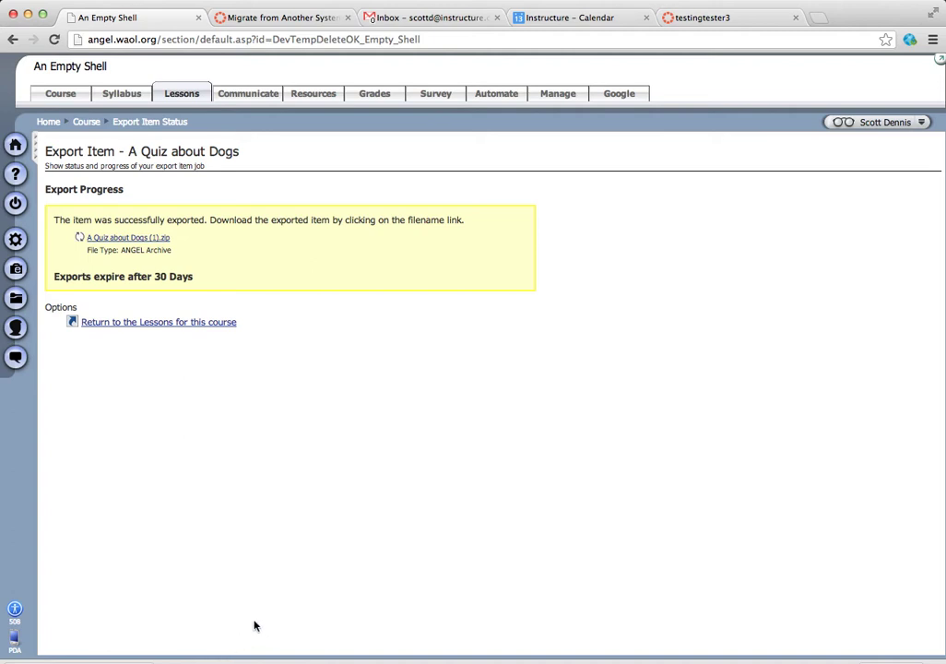
- Switch to the Canvas course testingtester3 and check its existing quizzes and question banks
left_click(732, 27)
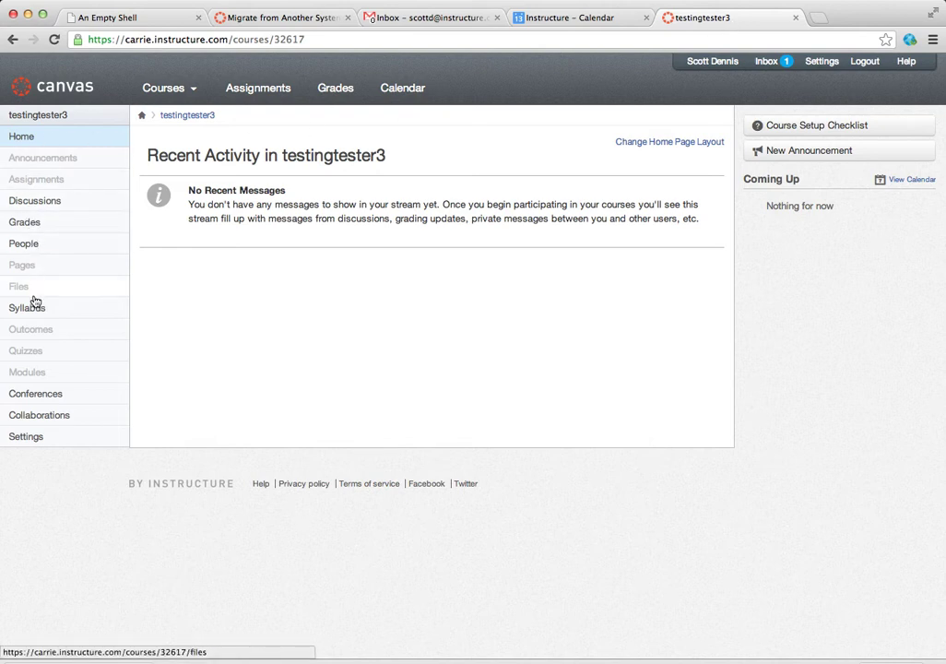
left_click(29, 353)
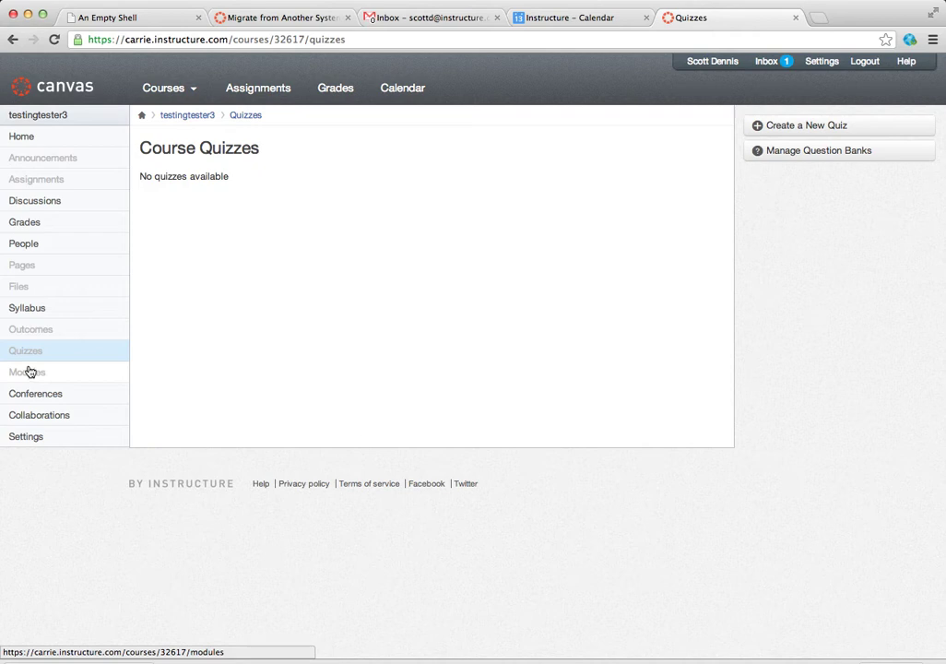
left_click(842, 155)
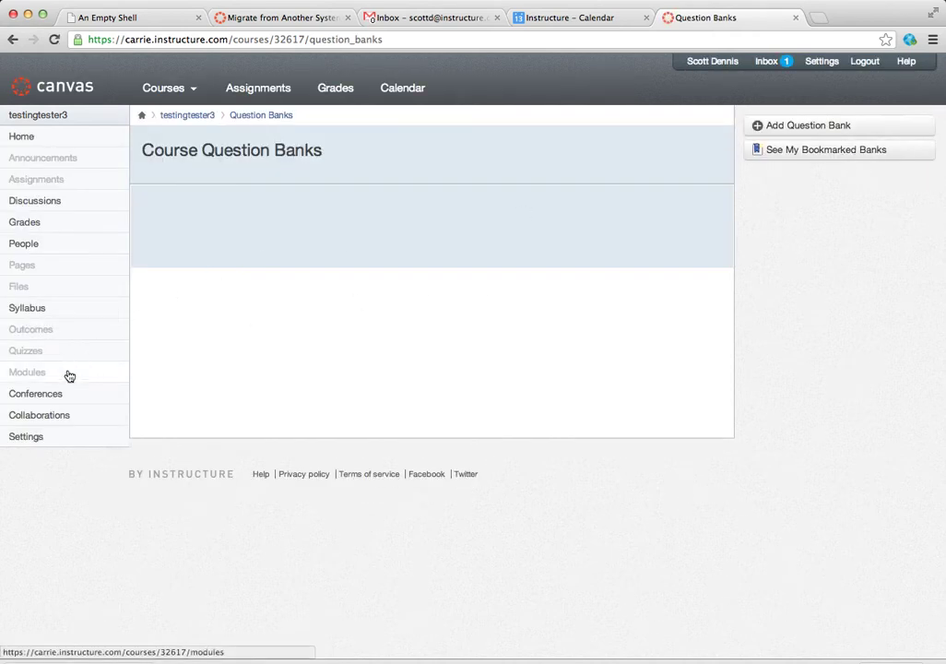
- Start a content import from another system into the testingtester3 course, using Angel export .zip format as the source
left_click(25, 437)
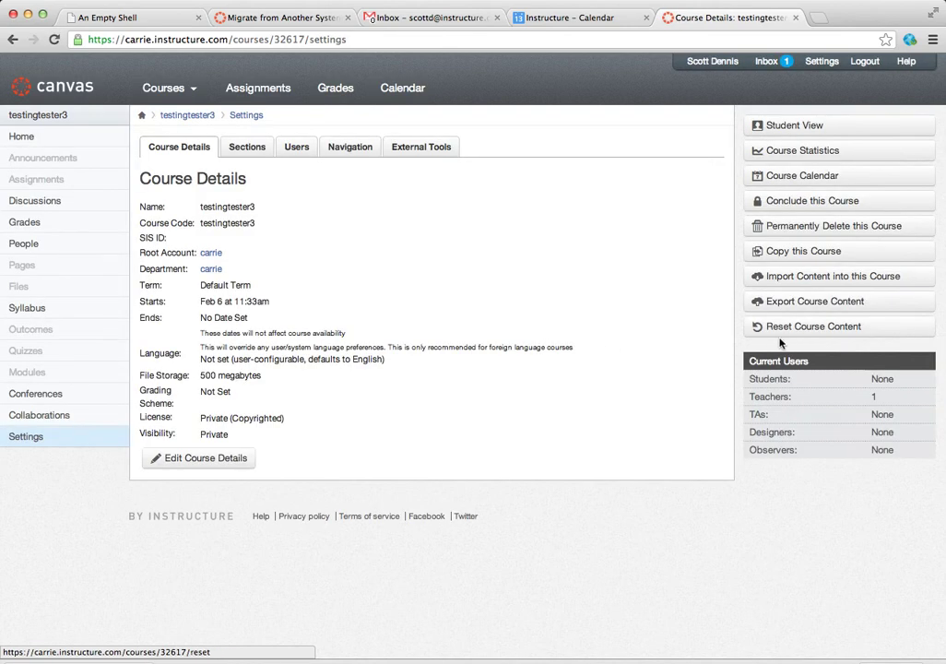
left_click(846, 279)
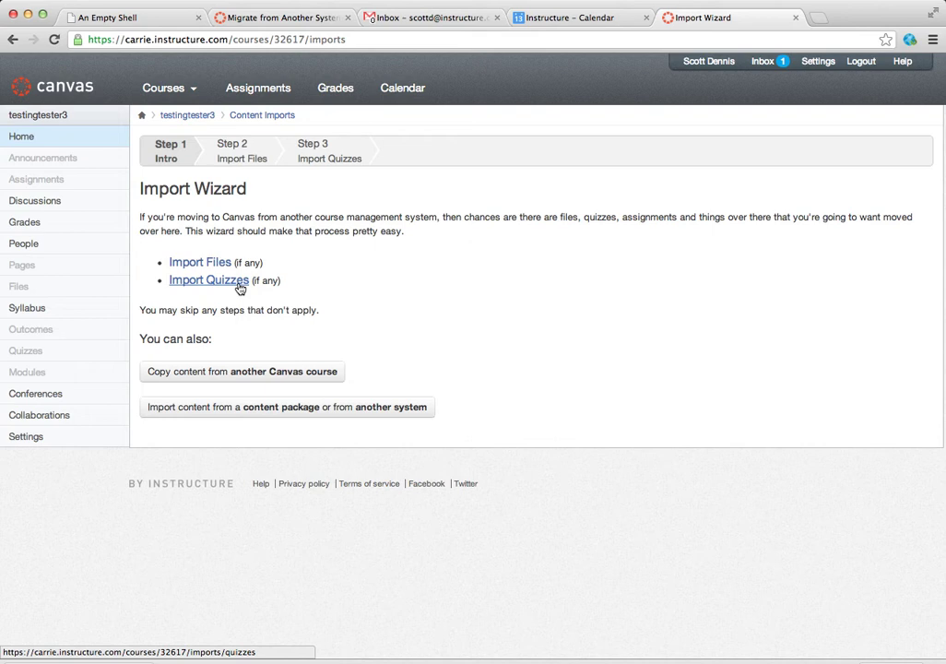
left_click(266, 418)
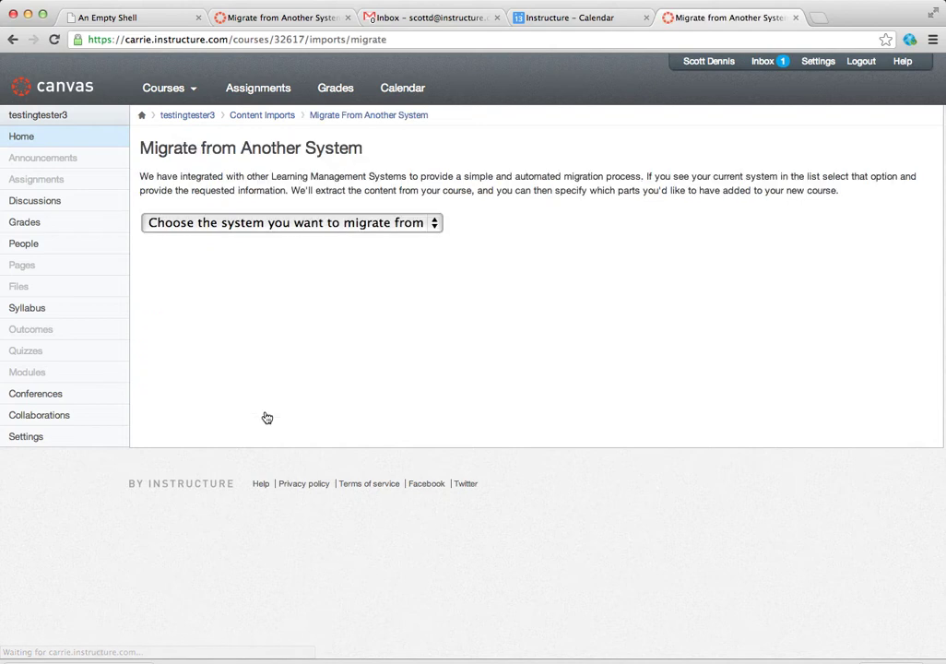
left_click(324, 229)
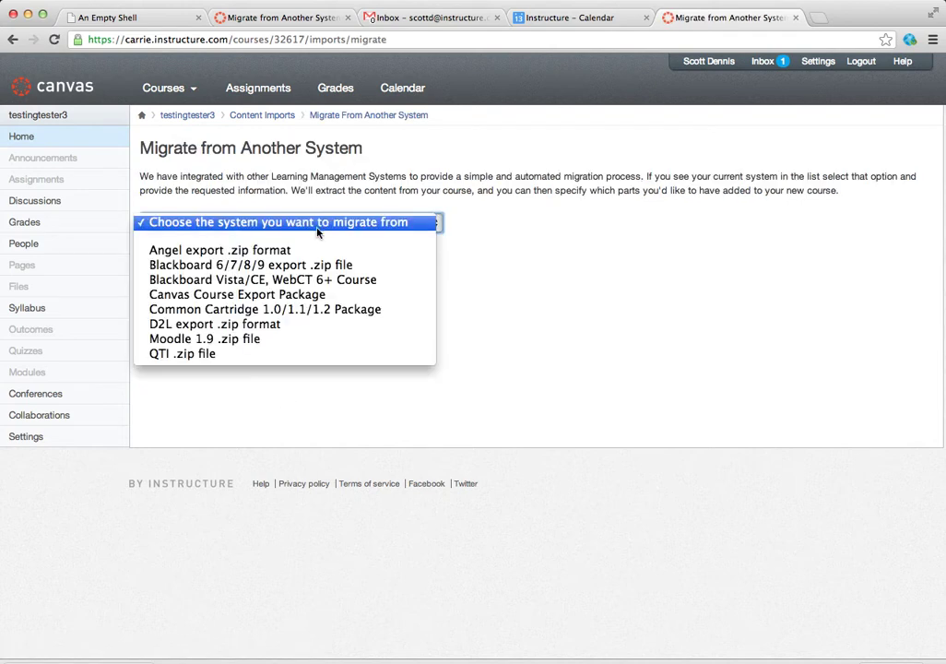
left_click(274, 255)
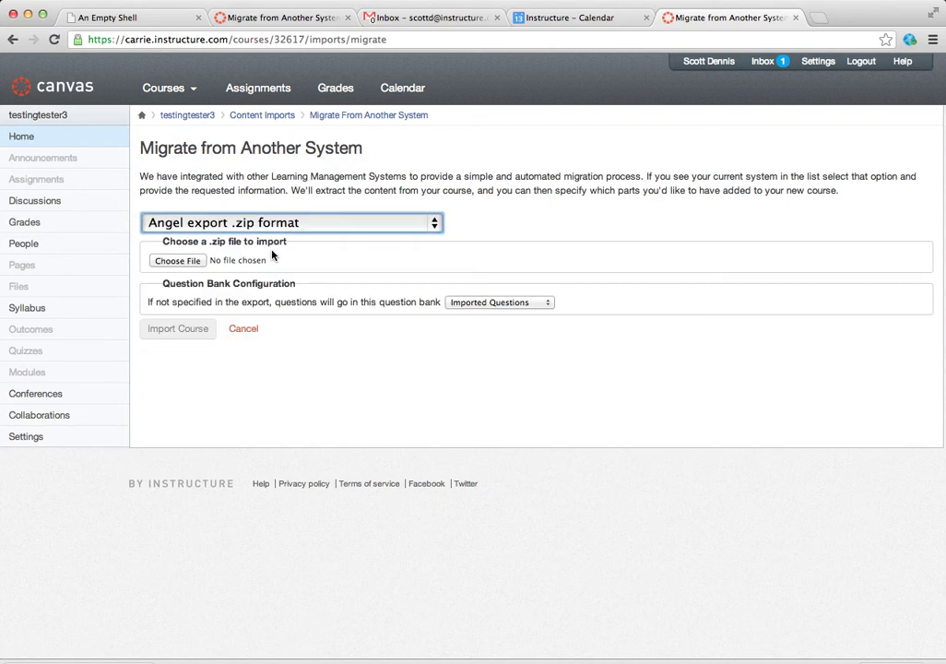
- Choose A Quiz about Dogs (1).zip from the Downloads folder as the file to import
left_click(177, 261)
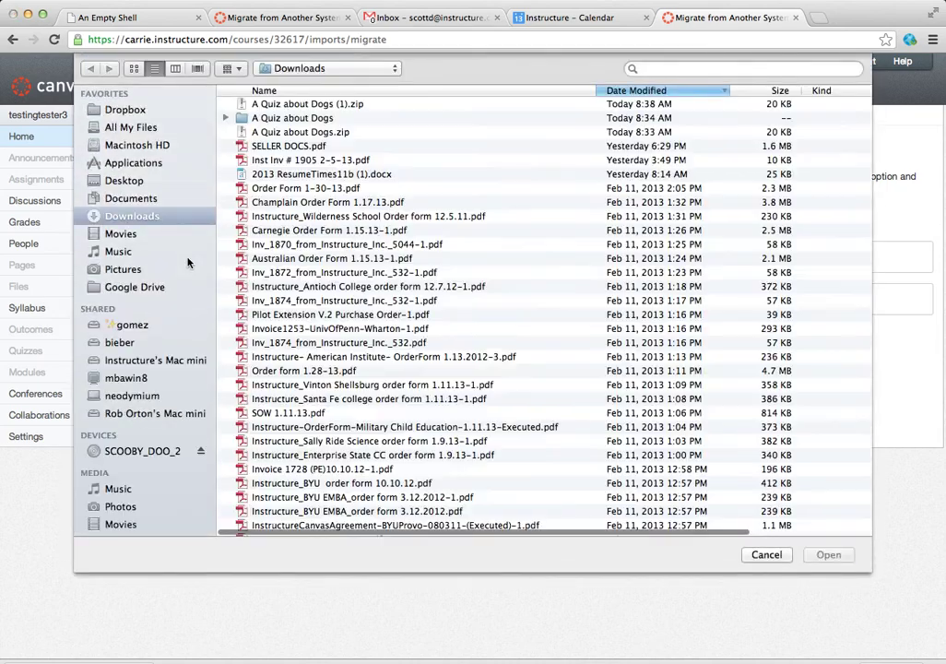
left_click(300, 105)
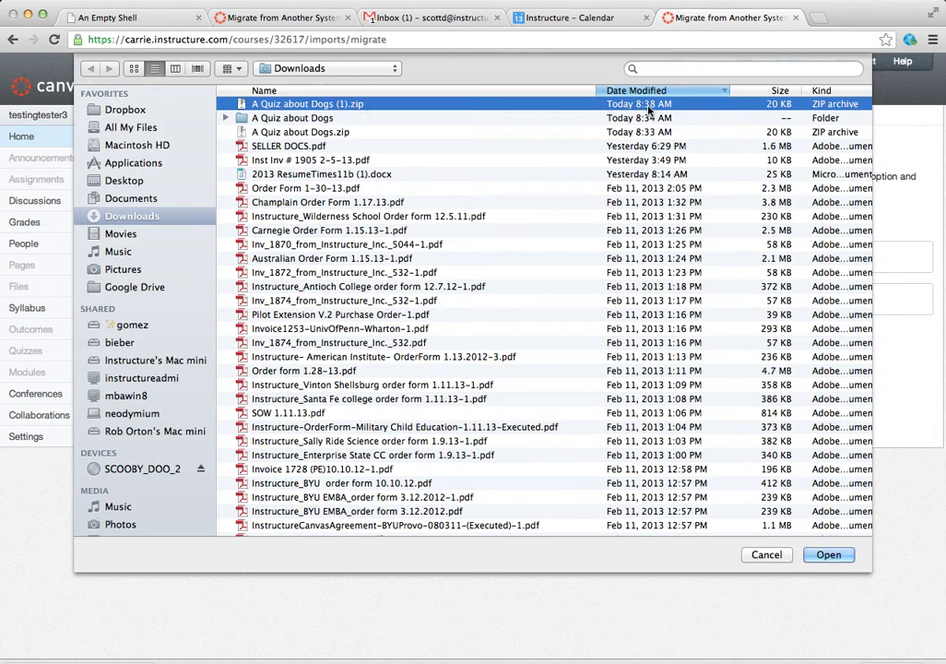
left_click(820, 555)
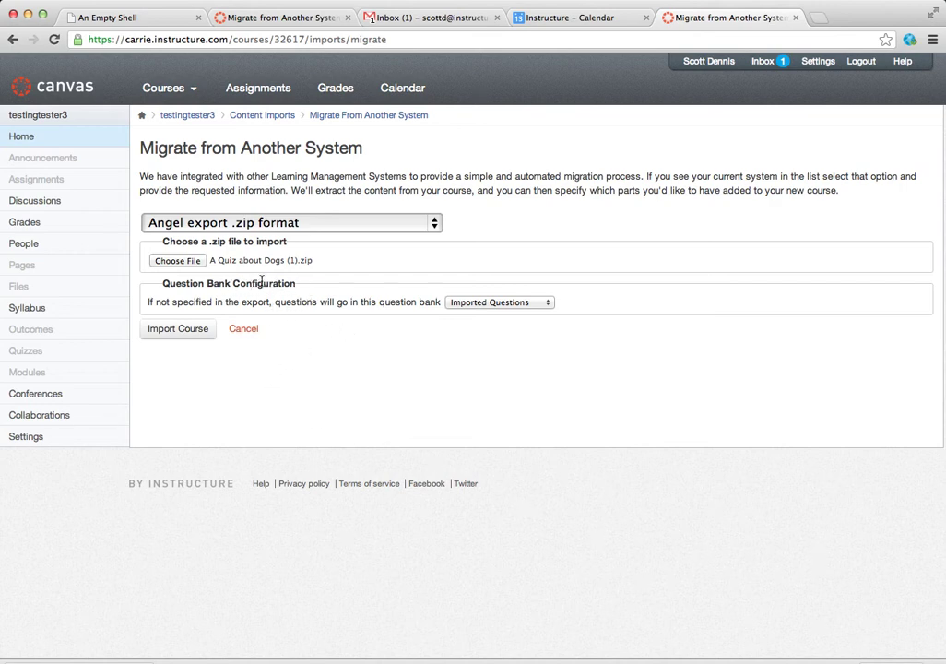
- Keep Imported Questions as the default question bank and start the course import
left_click(518, 304)
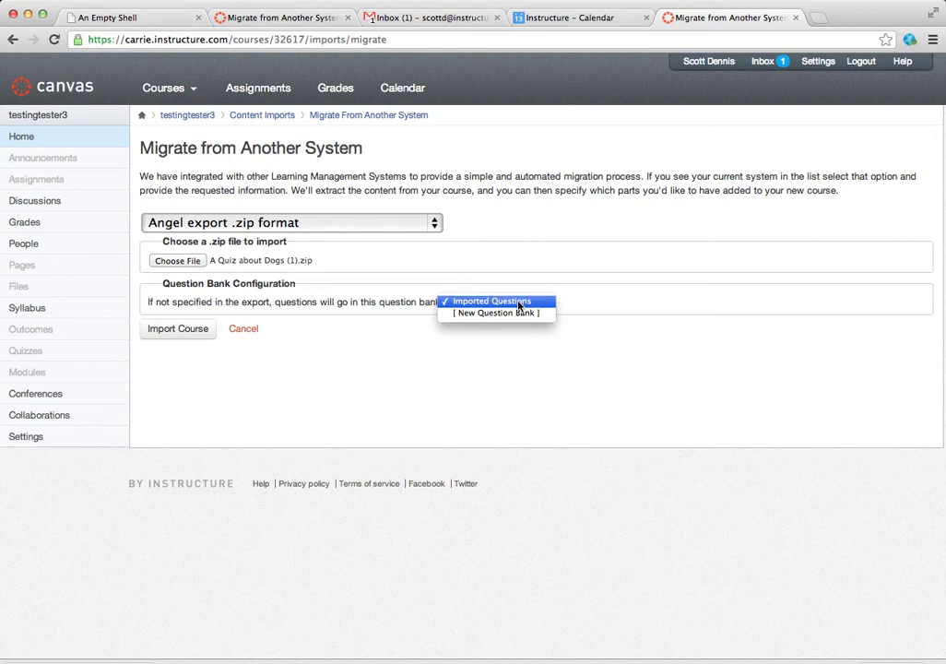
left_click(520, 303)
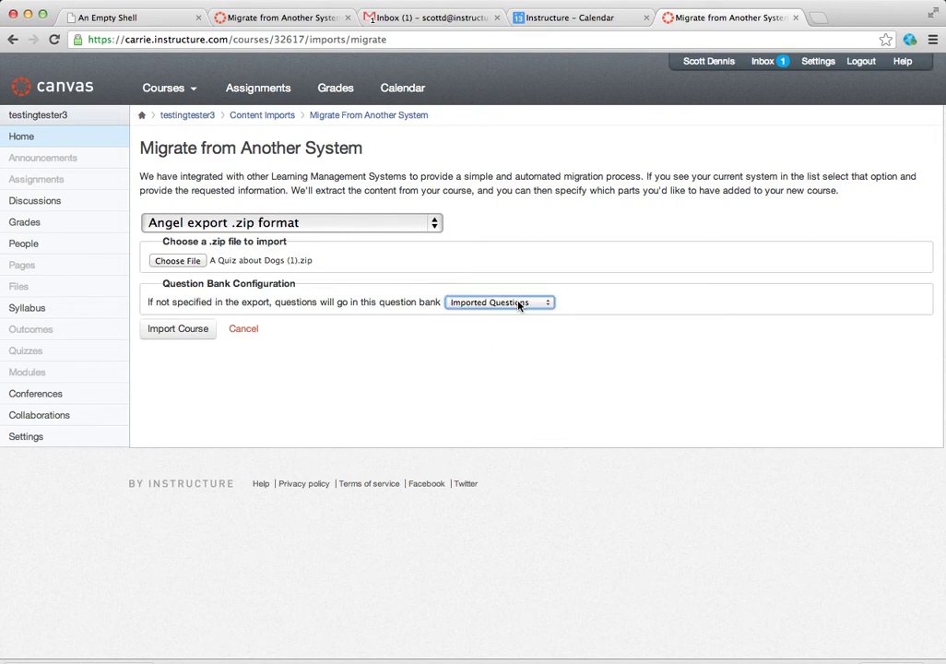
left_click(179, 333)
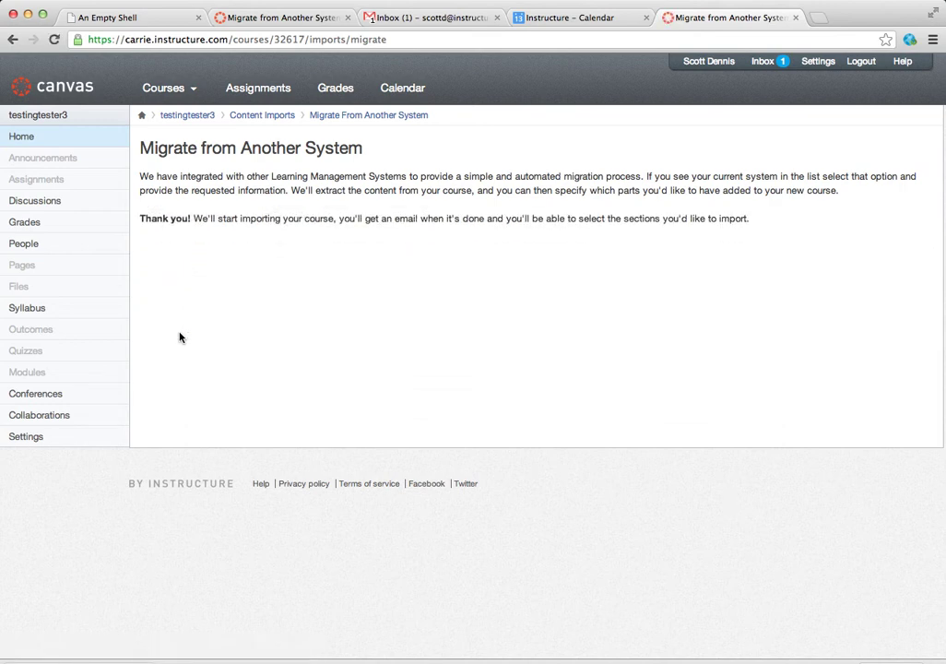
- Switch to Gmail, follow the link in the content-ready notification, and import all the listed course content without adjusting dates
left_click(440, 20)
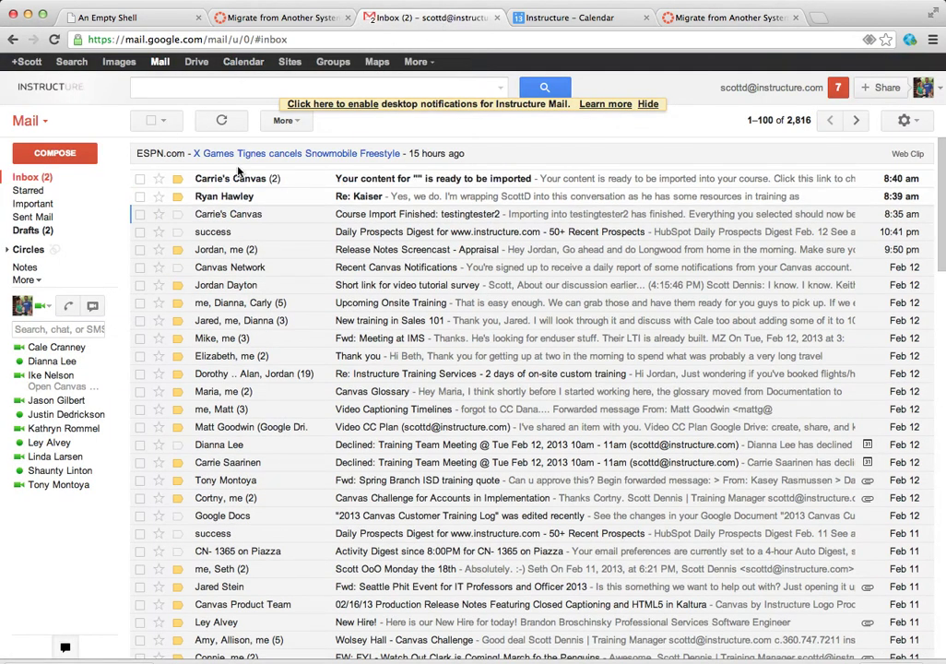
left_click(372, 182)
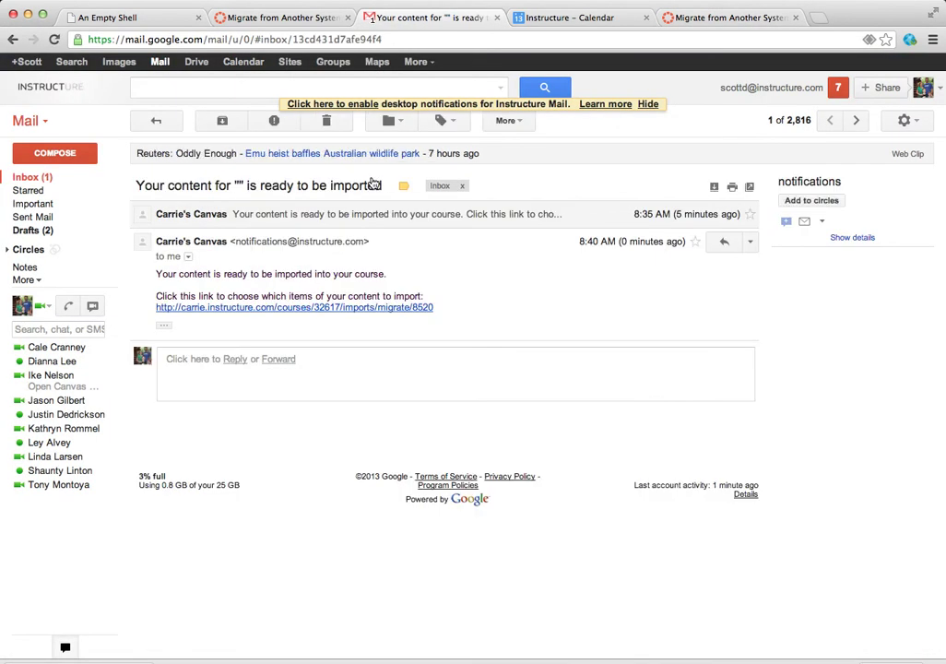
left_click(257, 309)
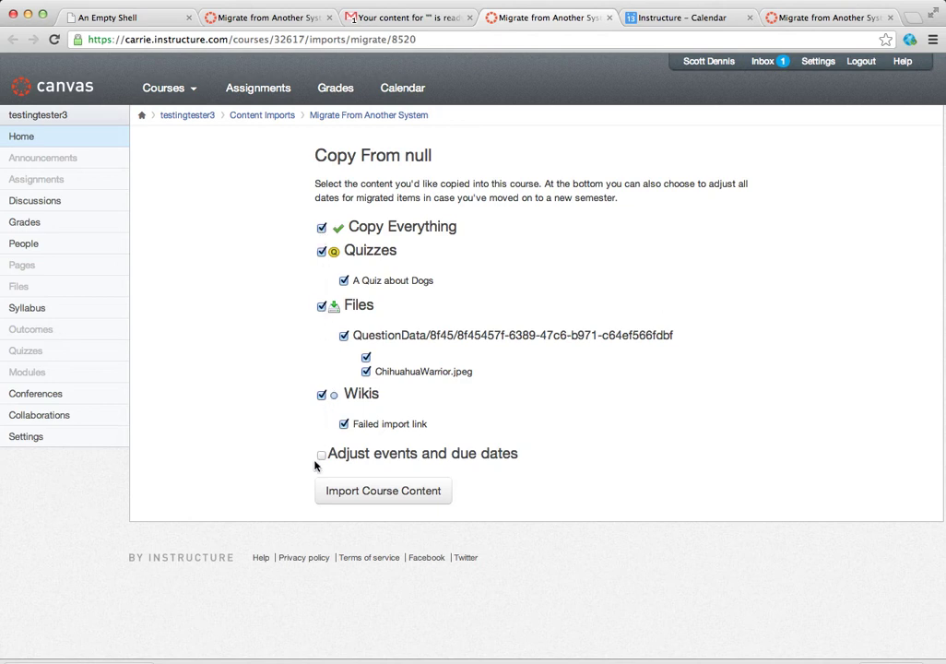
left_click(359, 498)
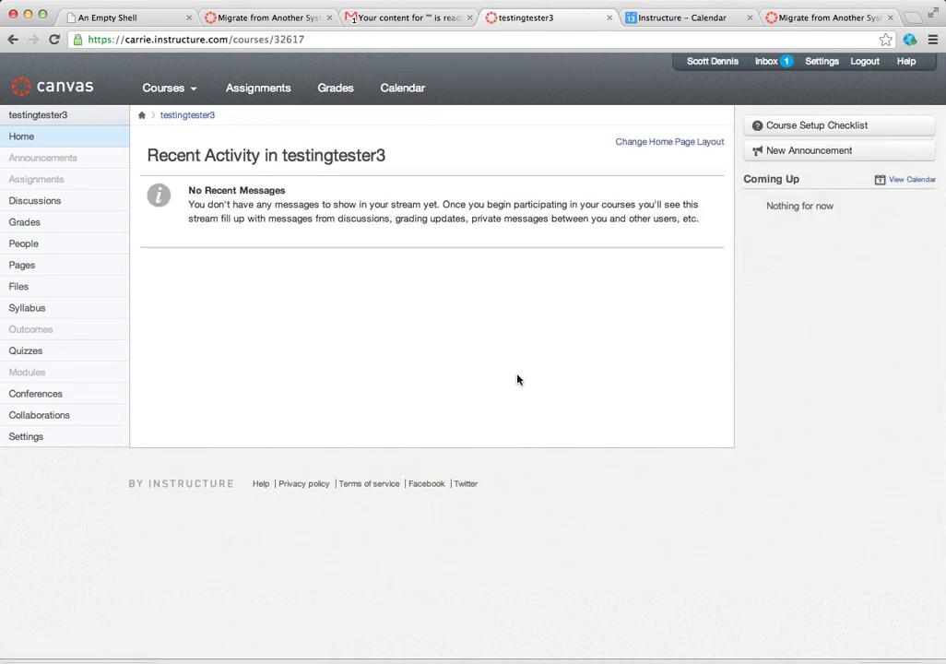
- Open the imported A Quiz about Dogs for editing and review all its questions, including the one with an image
left_click(26, 352)
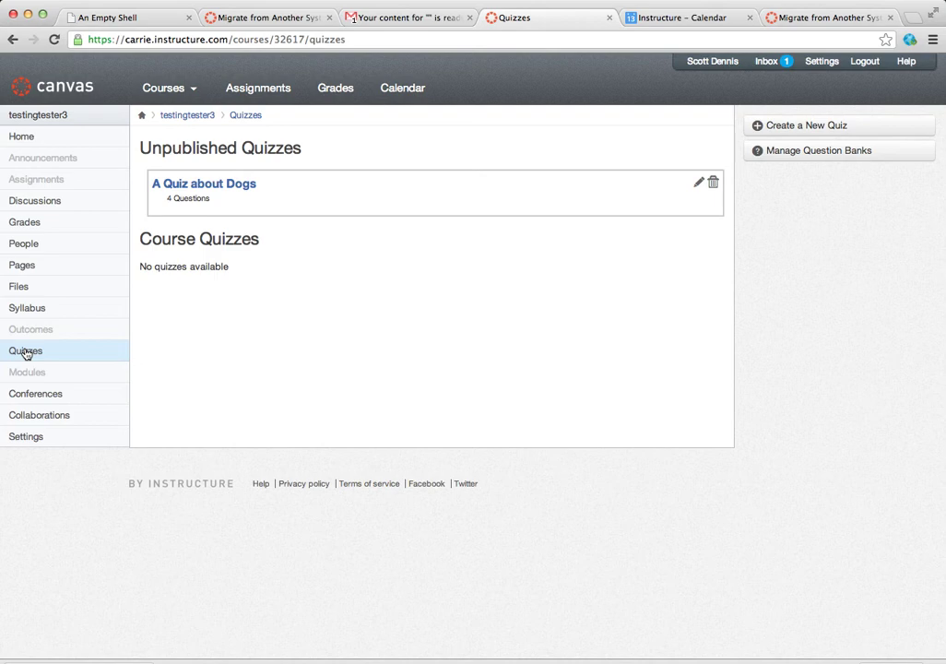
left_click(243, 190)
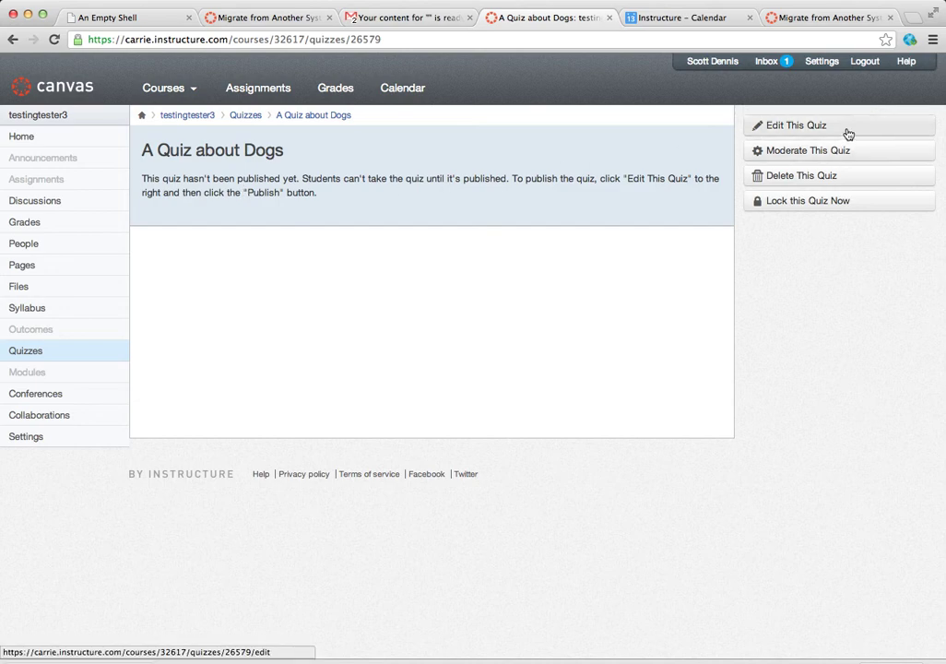
left_click(848, 133)
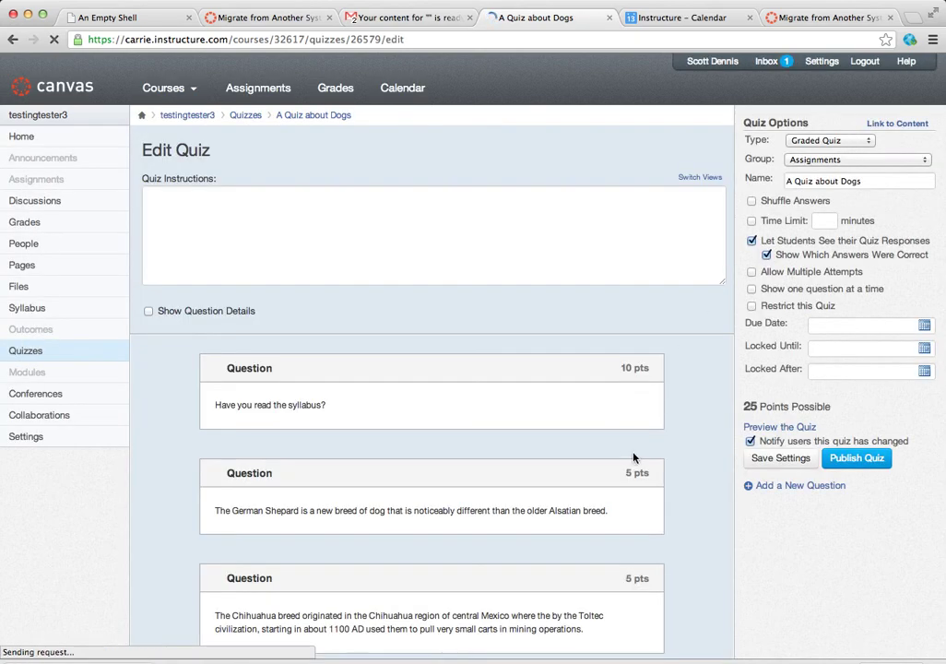
scroll(679, 463, "down", 1)
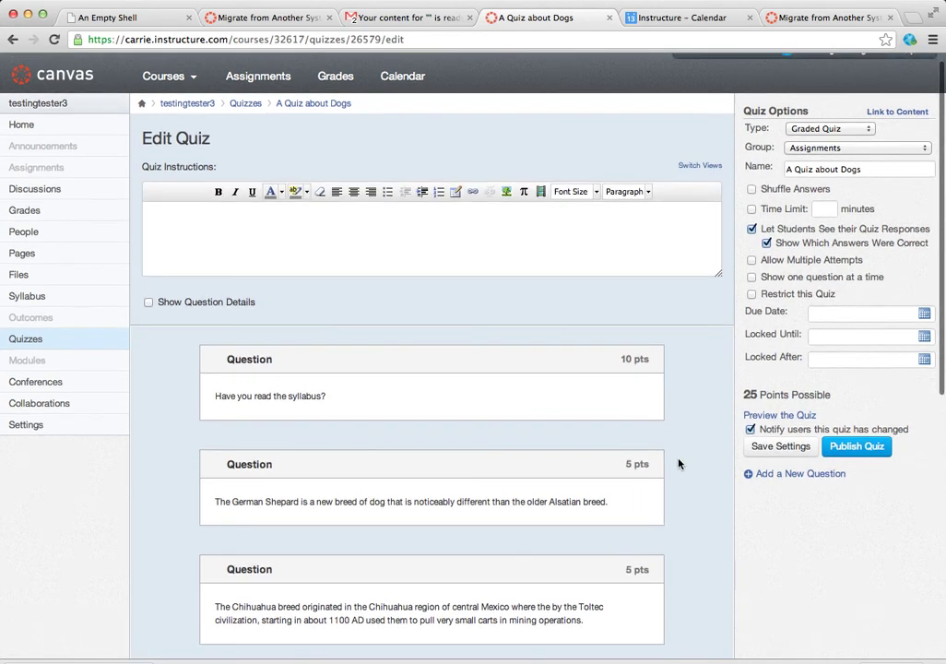
scroll(678, 464, "down", 10)
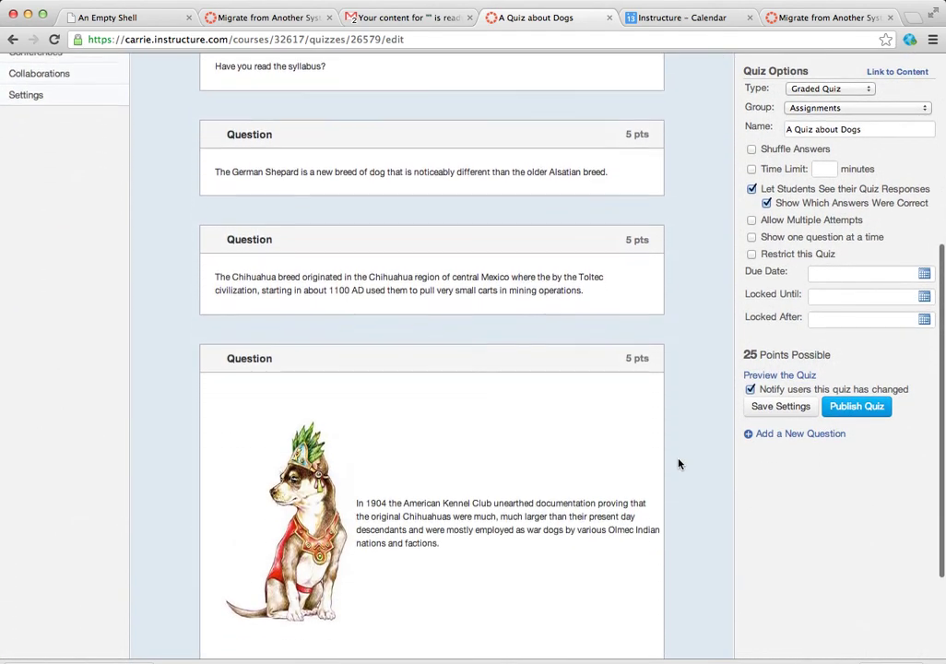
scroll(679, 464, "down", 4)
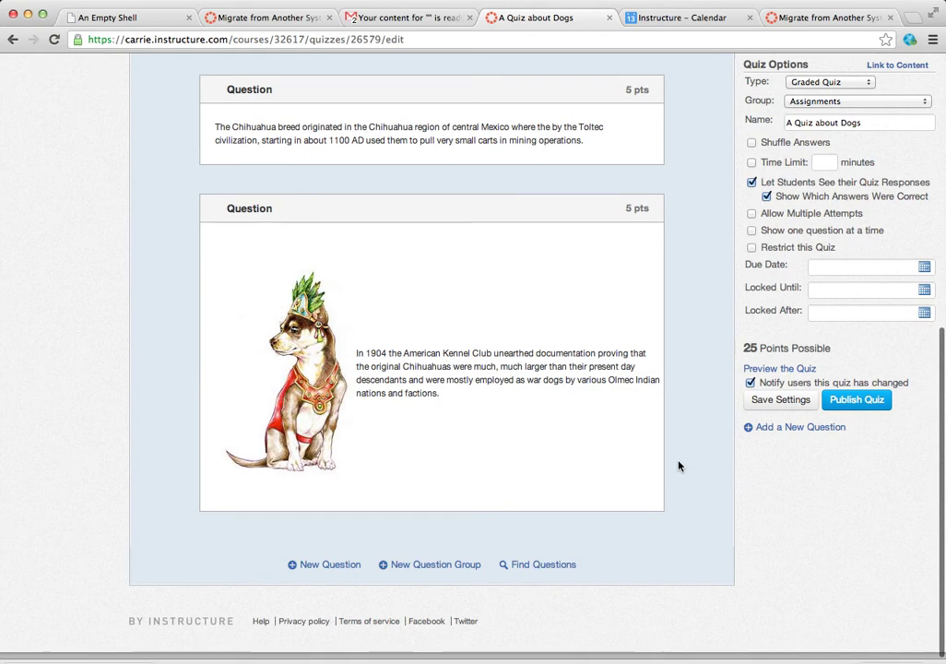
scroll(679, 465, "up", 15)
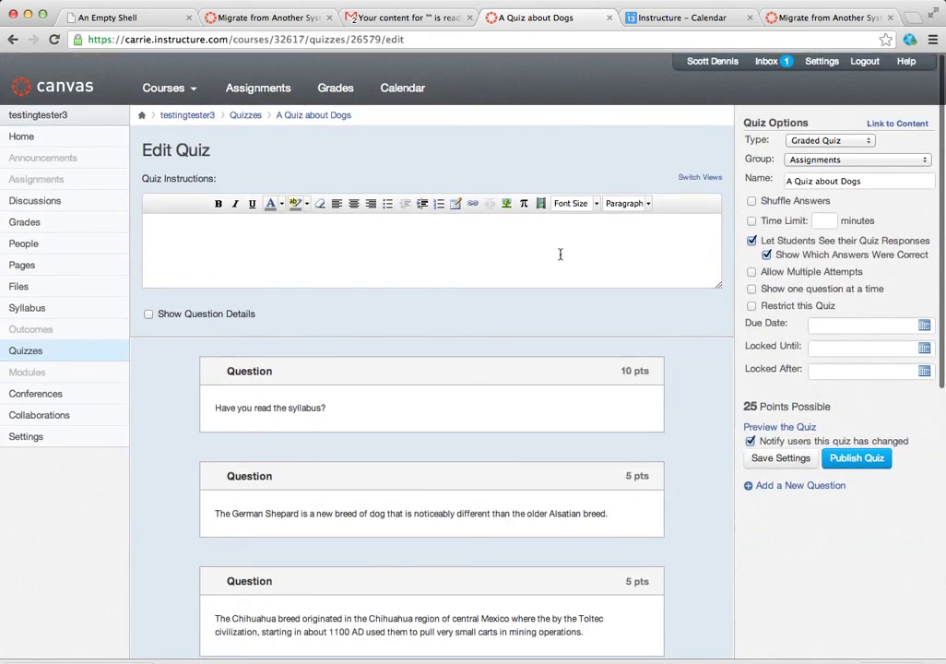
- Switch back to the ANGEL course and start a new course content export in ANGEL Format
left_click(114, 19)
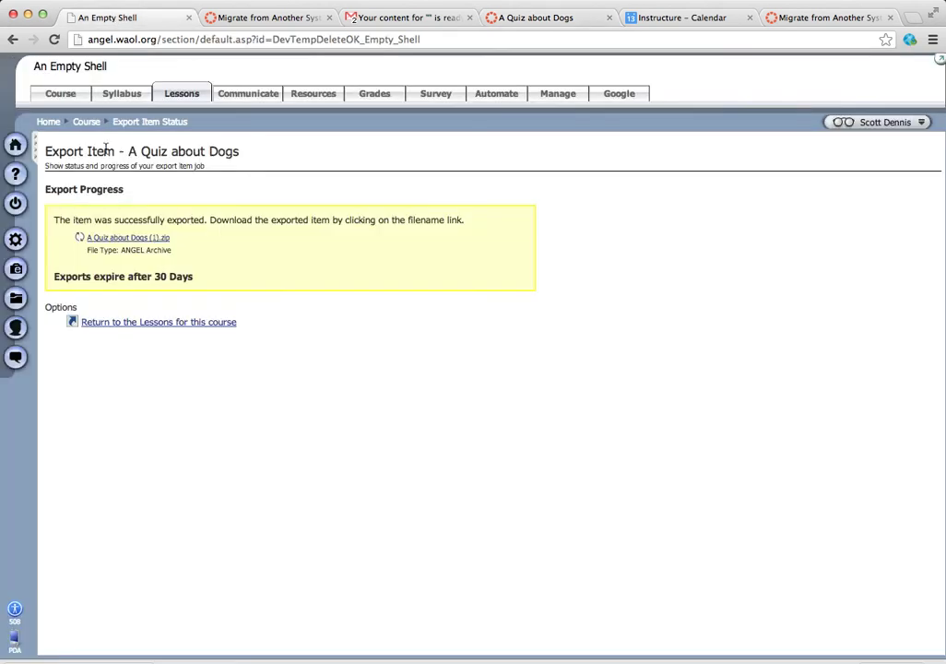
left_click(556, 95)
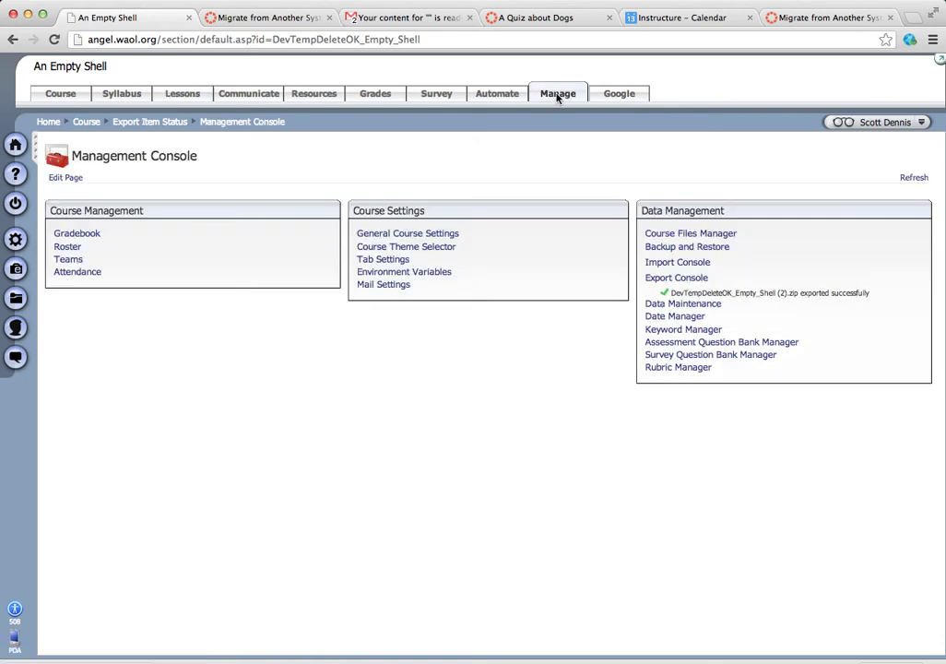
left_click(679, 278)
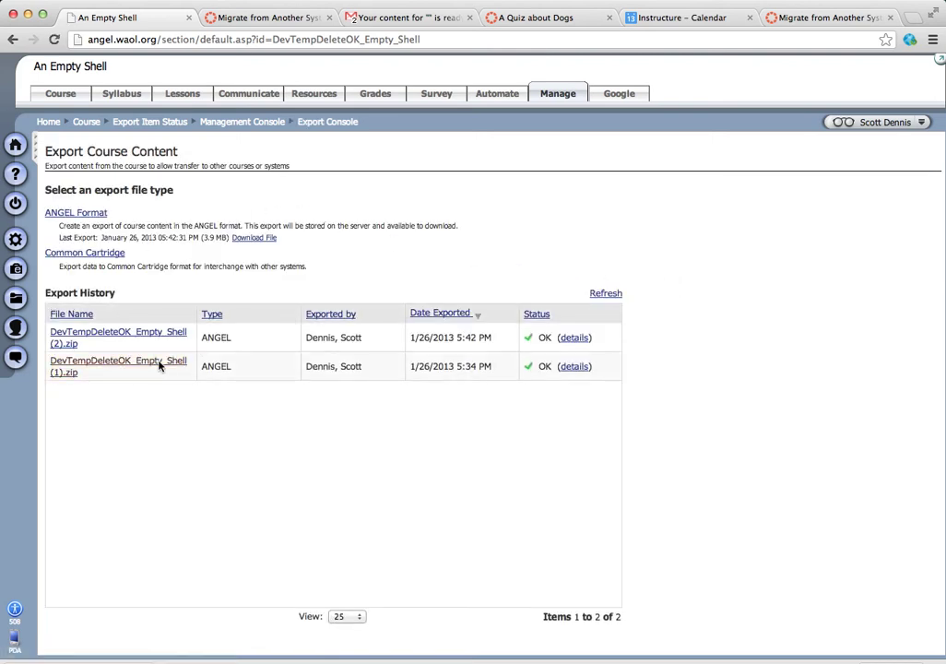
left_click(66, 218)
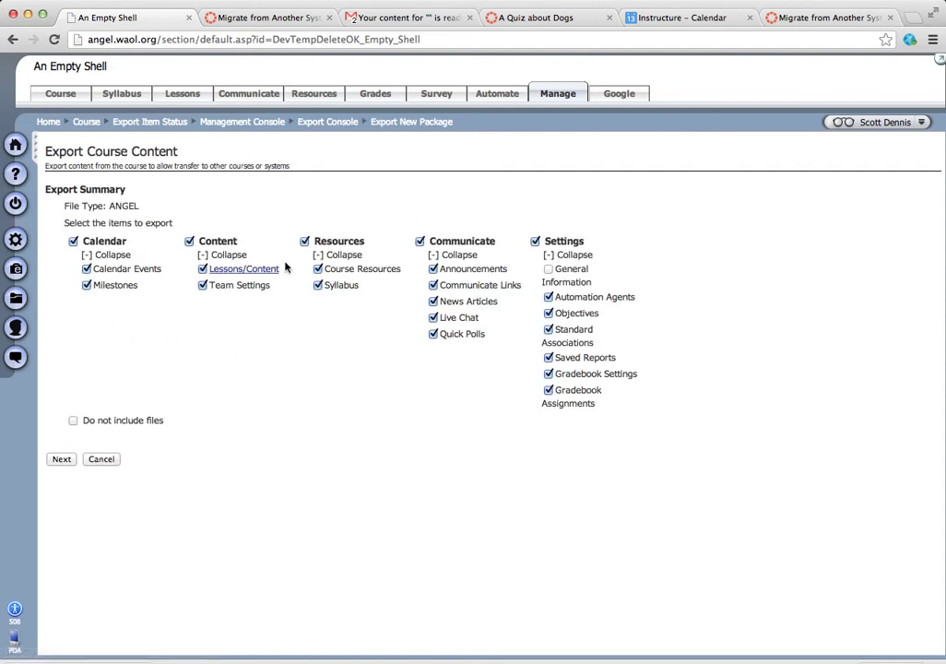
- Exclude the Settings, Communicate, Resources and Calendar categories from the export, keeping Content included
left_click(535, 242)
left_click(420, 242)
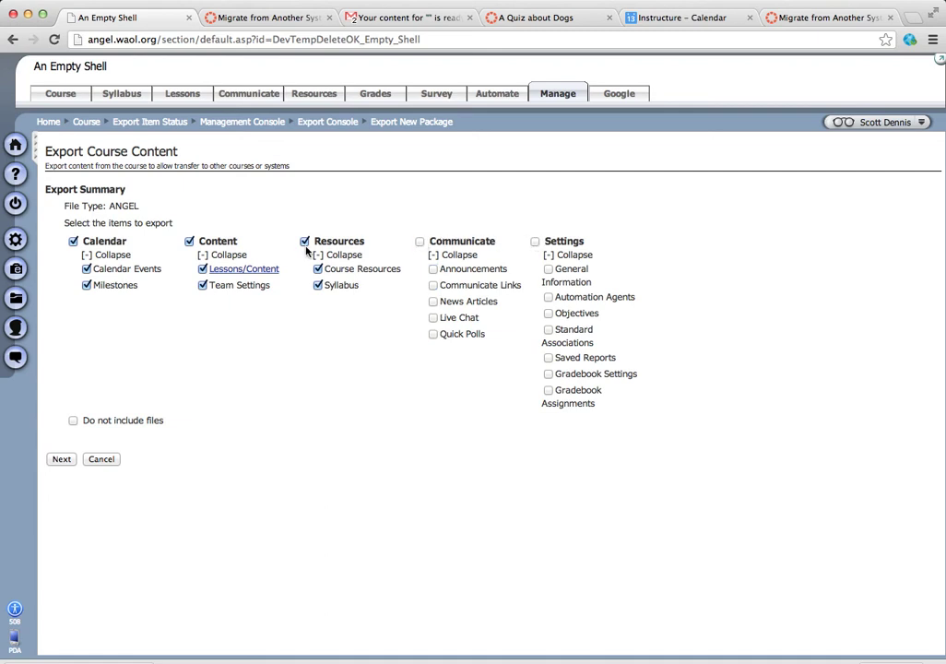
left_click(305, 242)
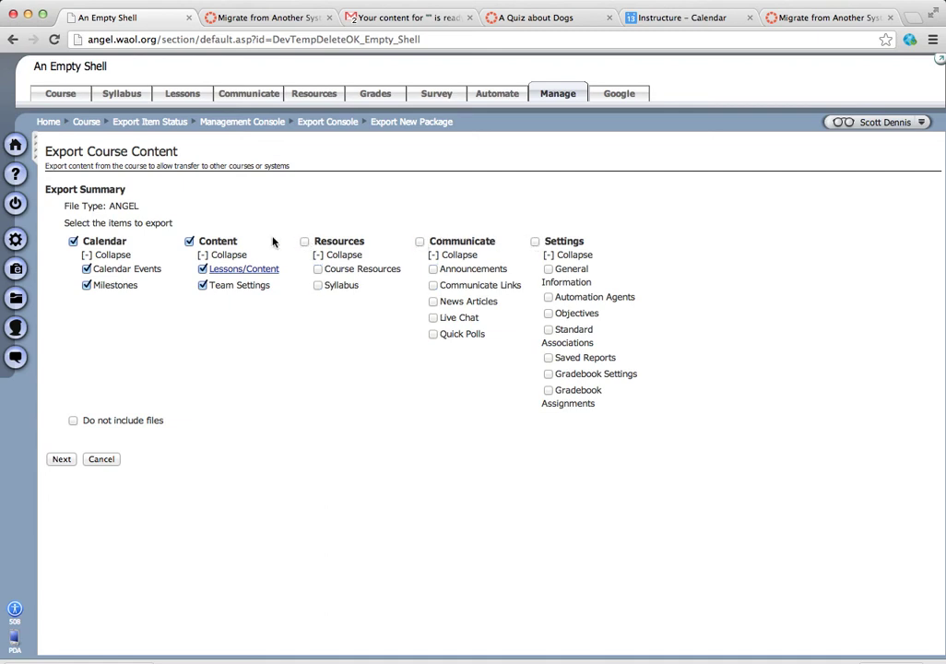
left_click(73, 242)
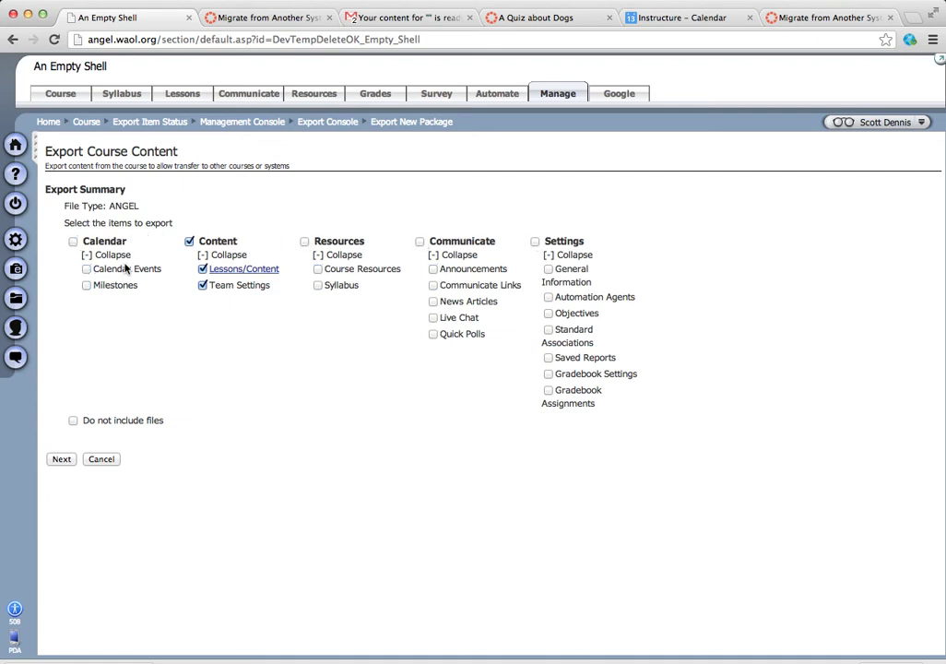
- Exclude Team Settings, queue the ANGEL export with only Lessons/Content selected, and view the course's export history
left_click(204, 286)
left_click(63, 459)
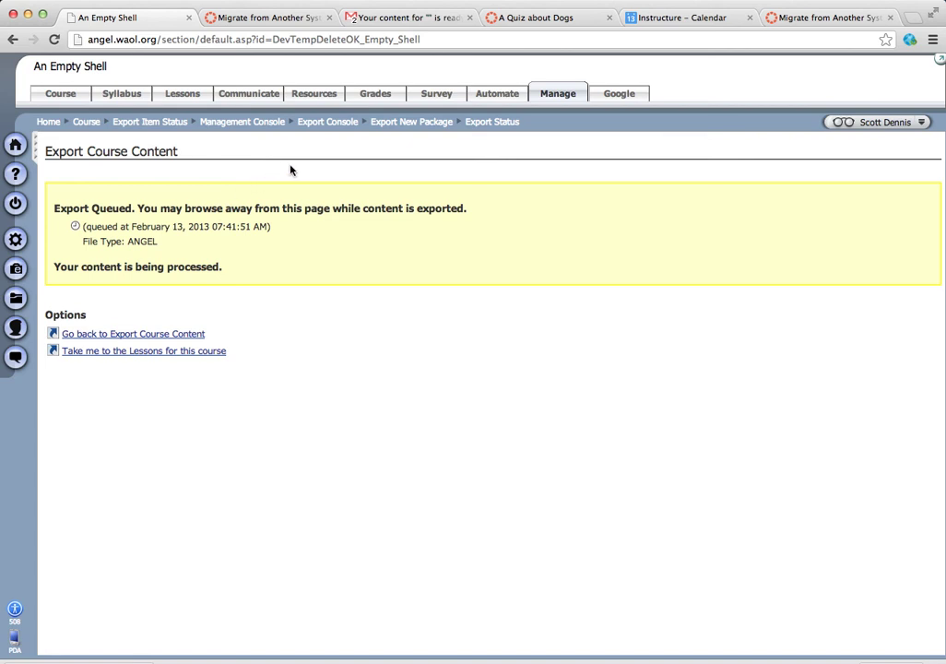
left_click(554, 99)
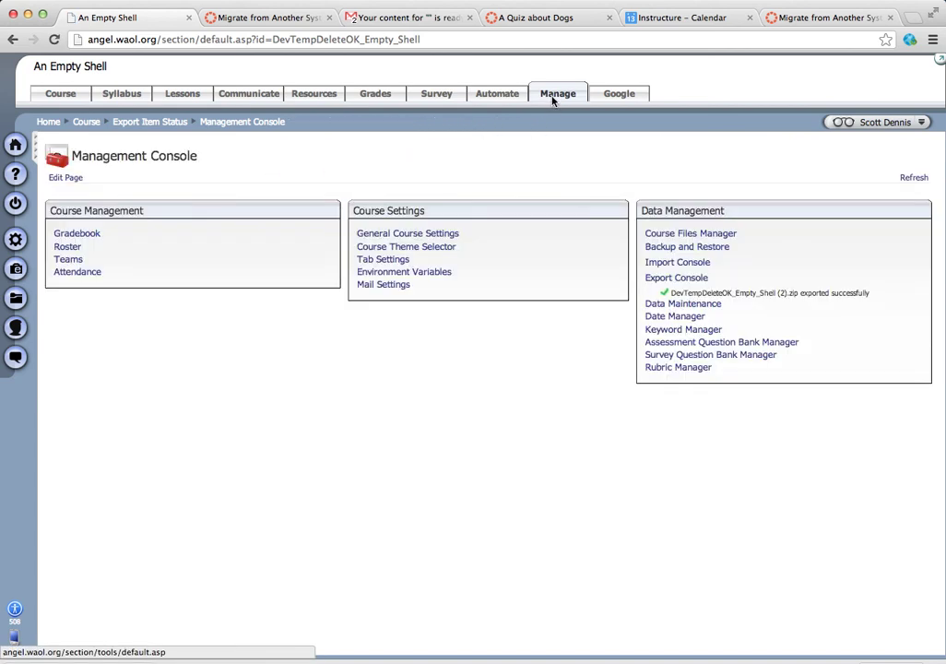
left_click(673, 278)
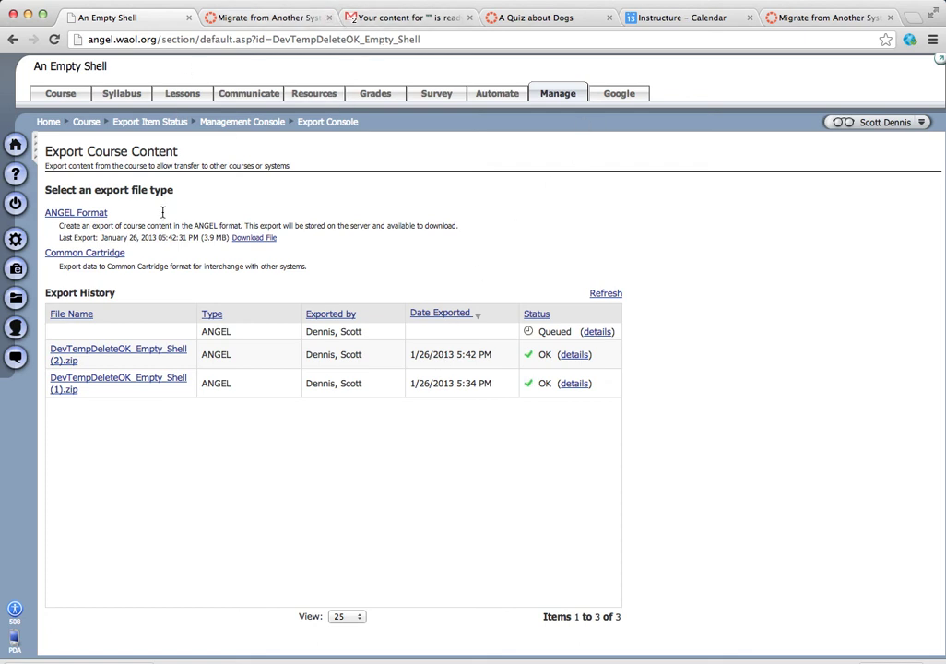
- Switch to the testingtester2 course in Canvas, open its content Import Wizard, and return to the ANGEL export history
left_click(281, 20)
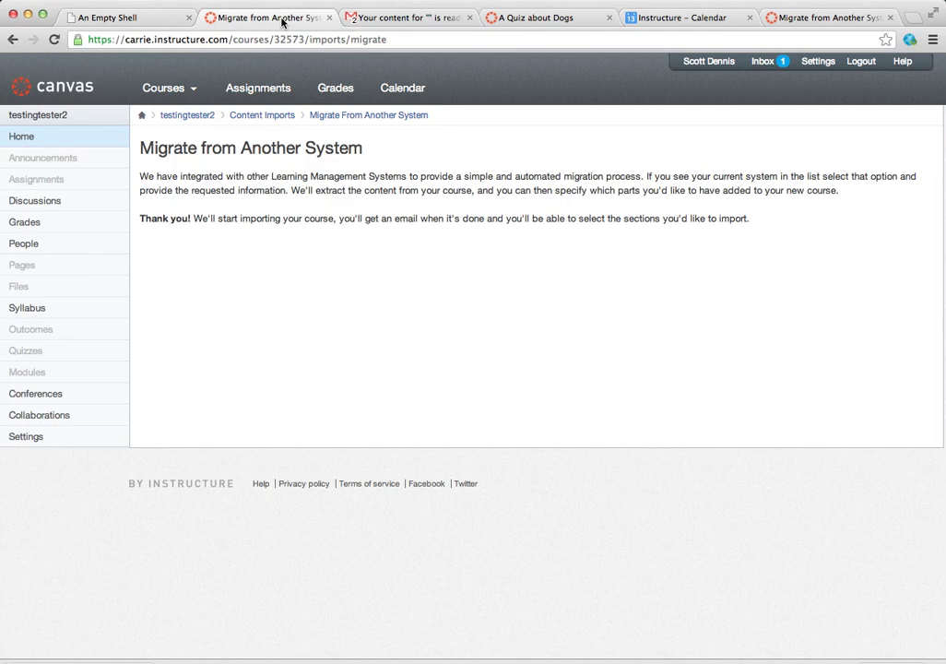
left_click(26, 441)
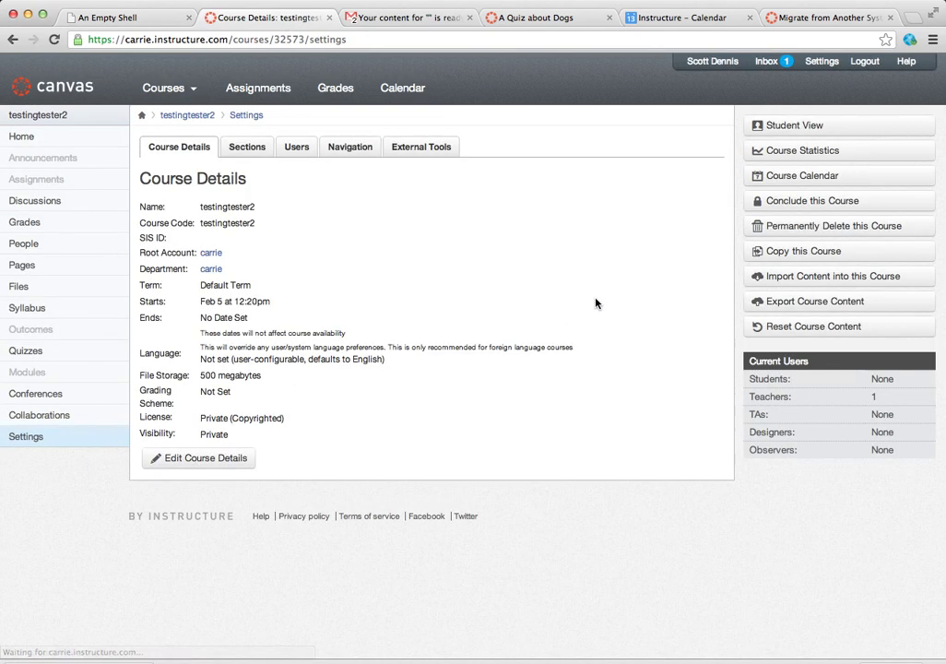
left_click(838, 281)
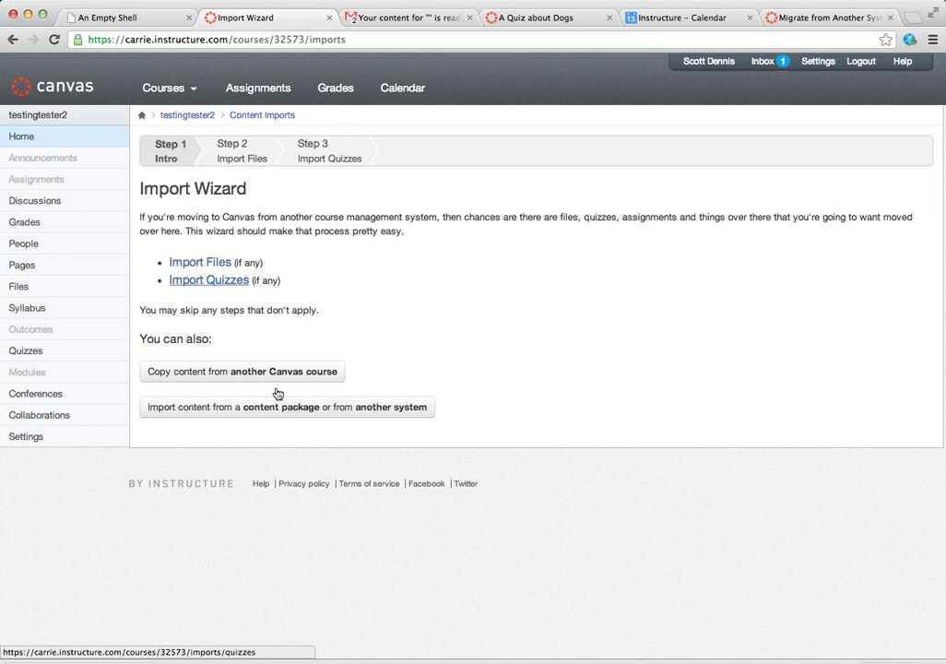
left_click(131, 17)
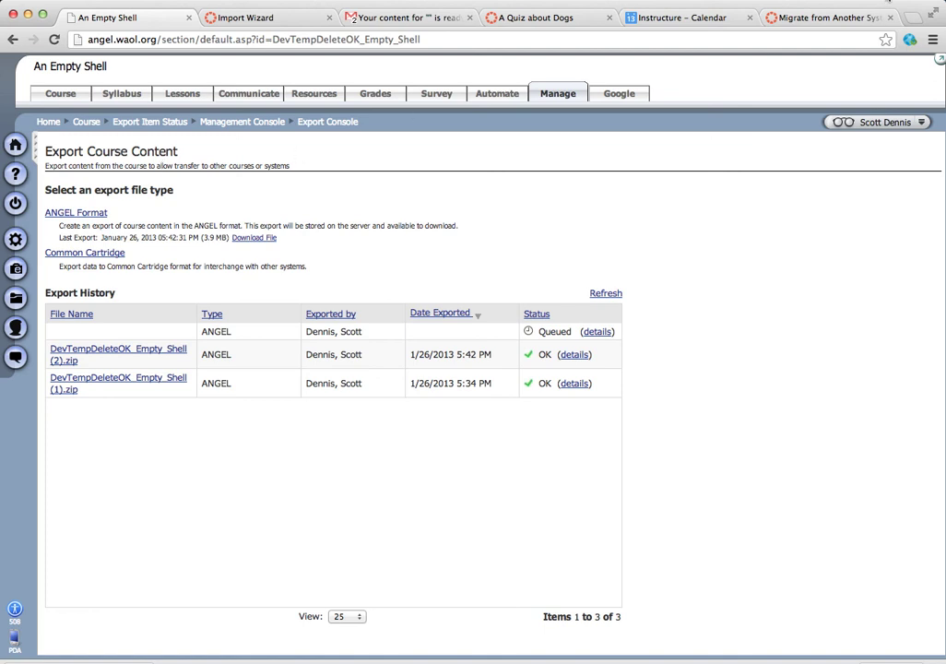
left_click(889, 1)
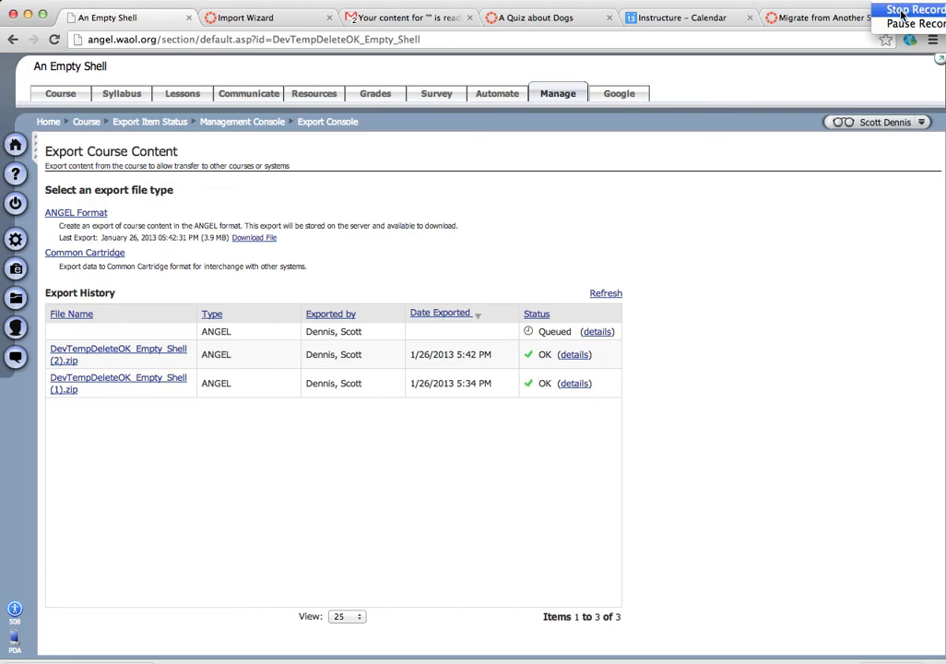